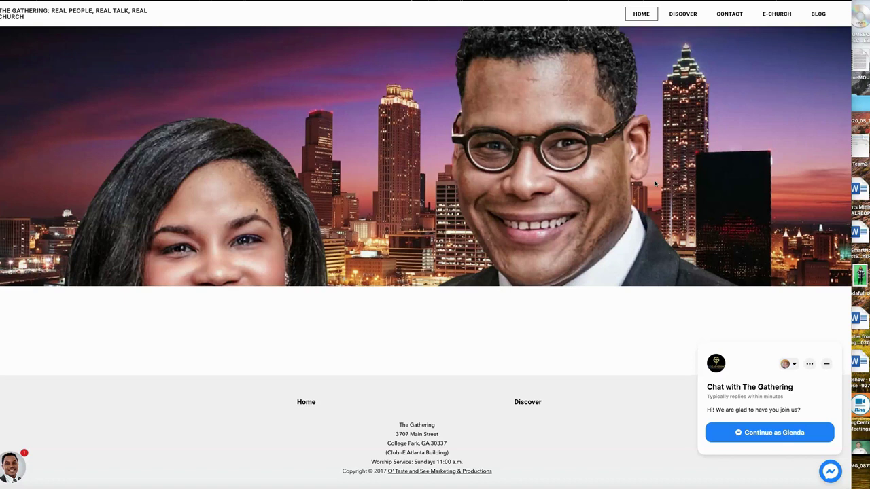
Continue in the church website's Messenger widget to open the chat with The Gathering
drag(646, 276, 611, 258)
click(816, 369)
click(24, 458)
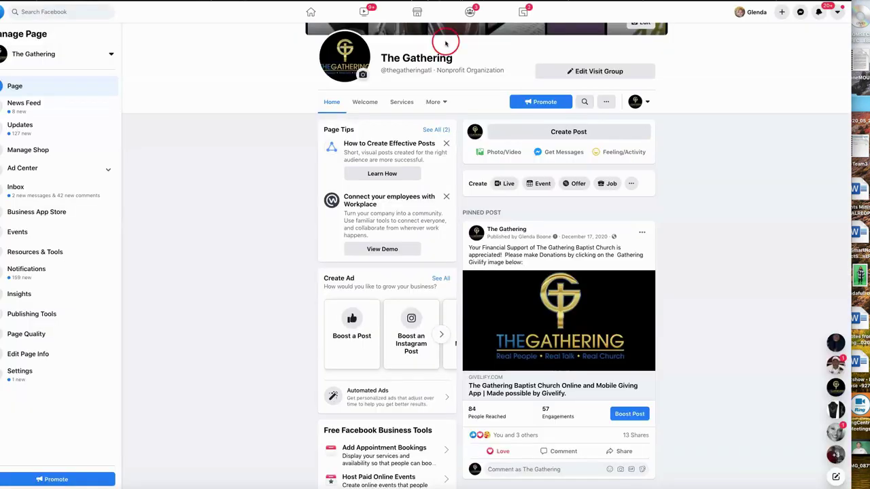
click(596, 168)
Open The Gathering Page's general Settings from the Manage Page sidebar
click(403, 145)
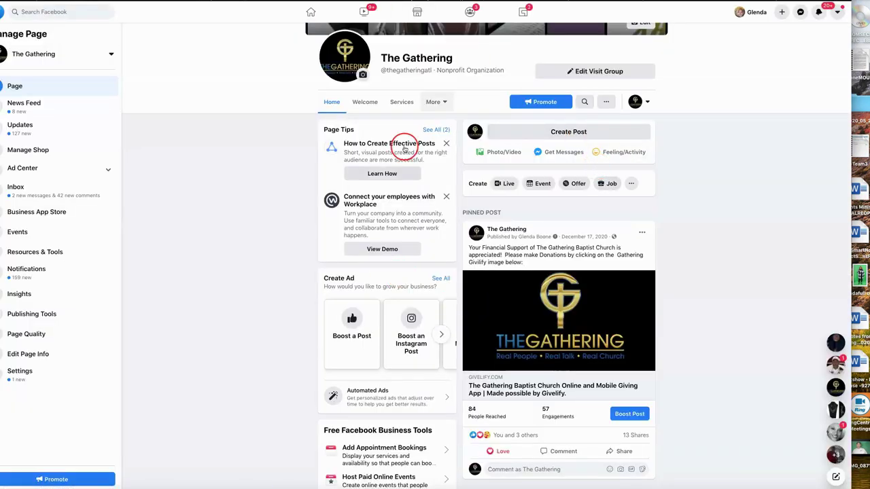
click(483, 63)
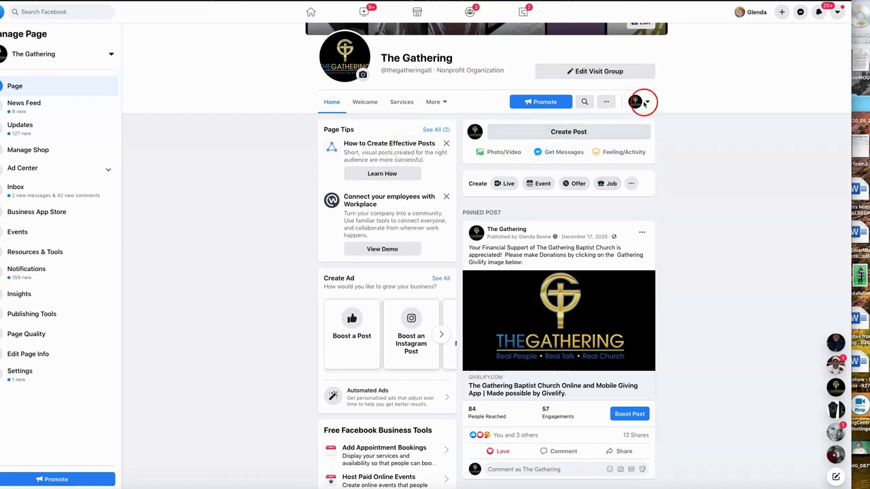
click(18, 373)
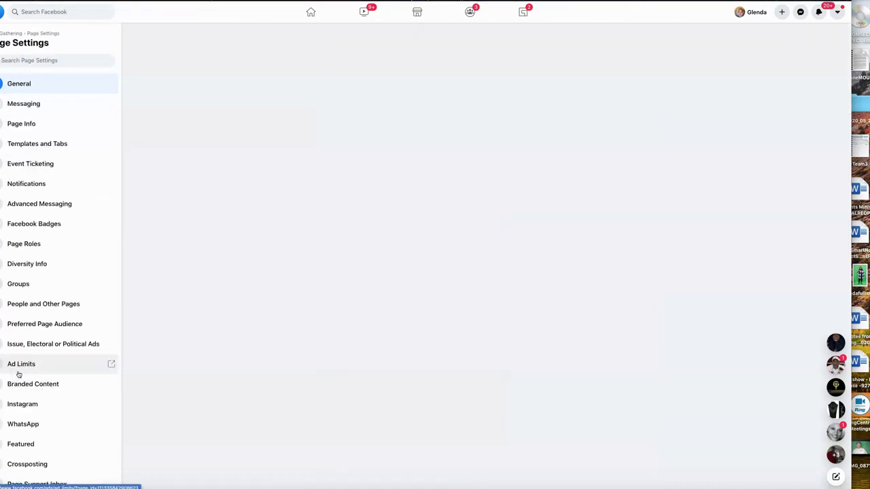
click(23, 356)
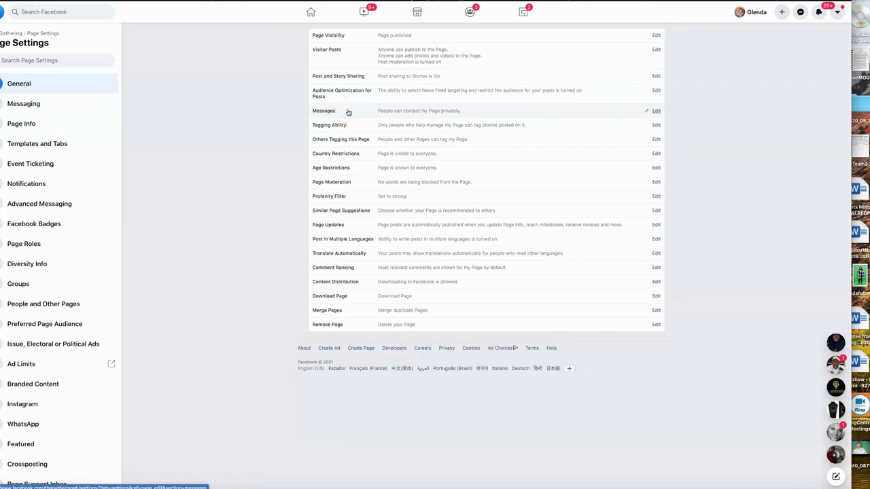
Review the Messages option, then view Messaging settings showing the m.me/thegatheringatl link
click(655, 112)
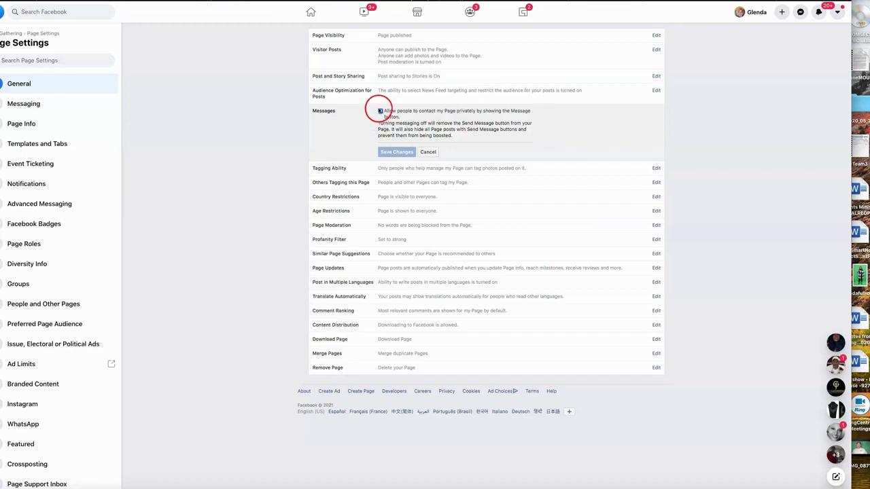
click(21, 107)
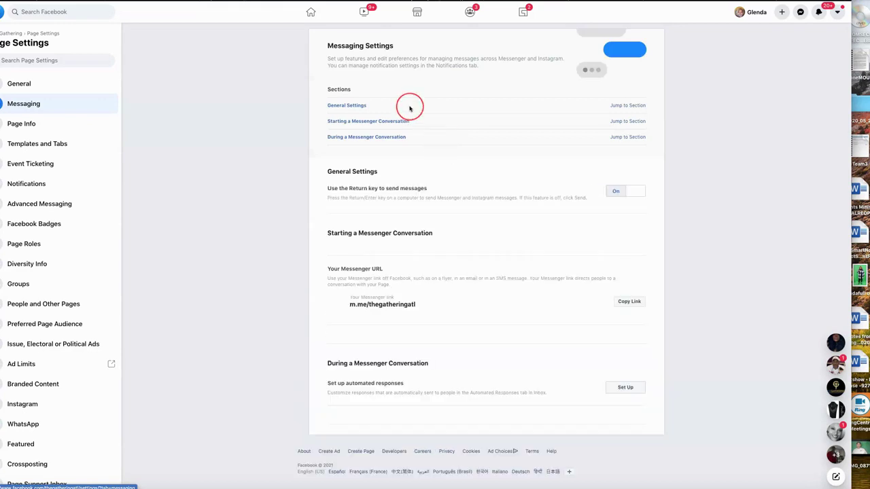
click(470, 238)
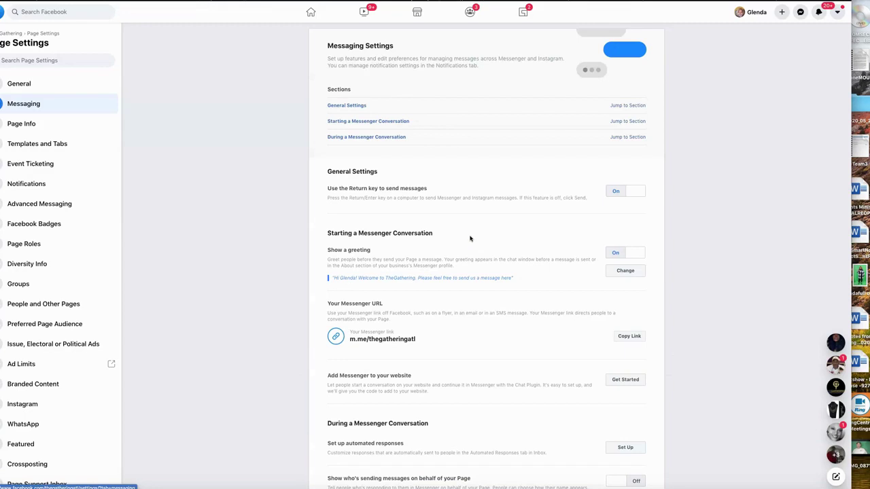
click(624, 195)
click(657, 112)
click(637, 143)
click(633, 195)
click(634, 228)
mouse_move(527, 275)
mouse_down()
mouse_move(463, 292)
mouse_move(333, 274)
mouse_up()
click(453, 267)
click(628, 196)
click(626, 263)
click(611, 261)
click(530, 281)
click(342, 277)
click(398, 276)
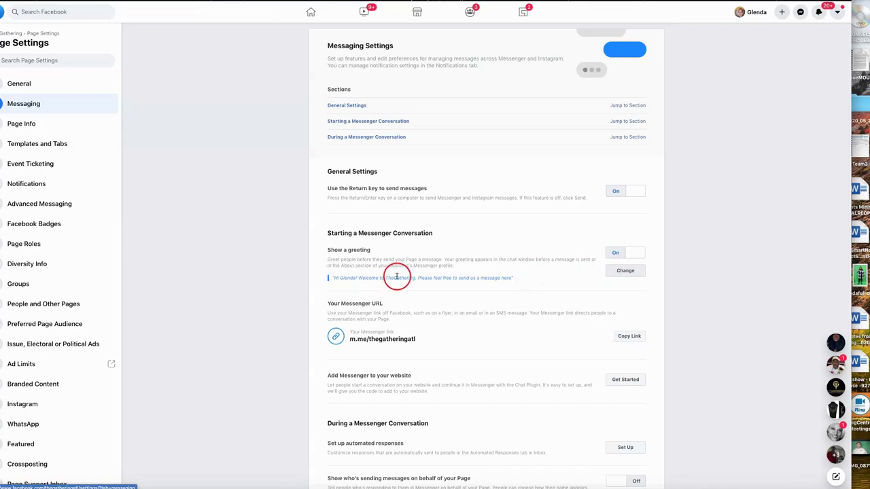
click(456, 278)
click(515, 286)
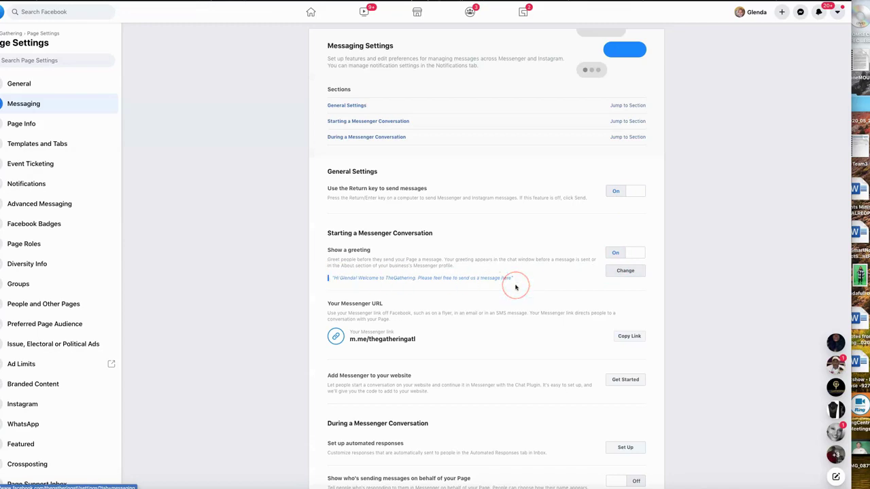
click(530, 269)
click(542, 259)
scroll(542, 259, down, 1)
click(542, 260)
click(369, 324)
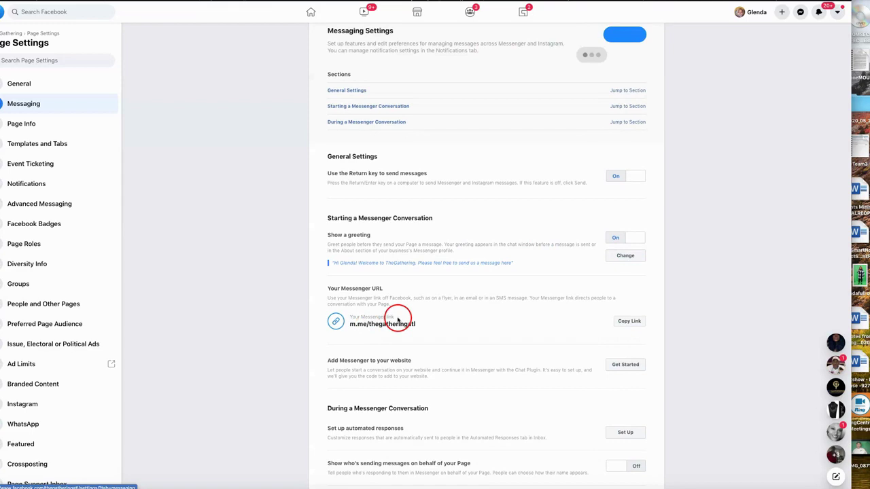
click(442, 326)
scroll(440, 325, down, 1)
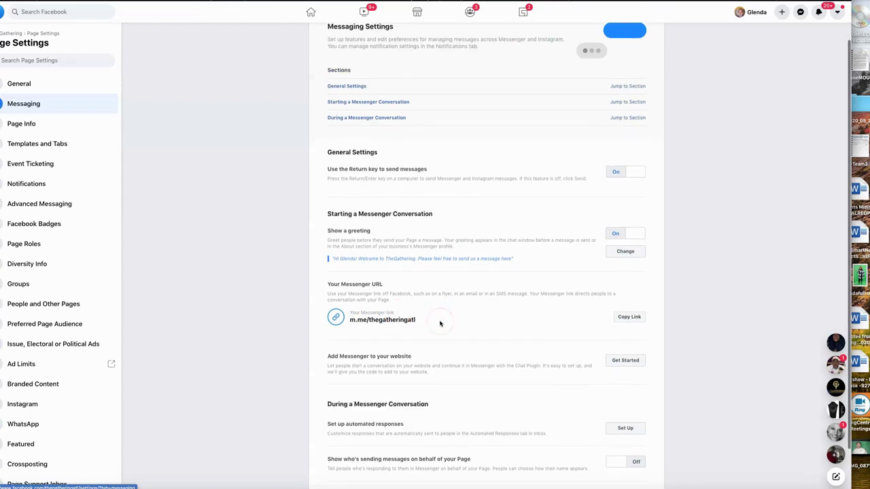
click(350, 320)
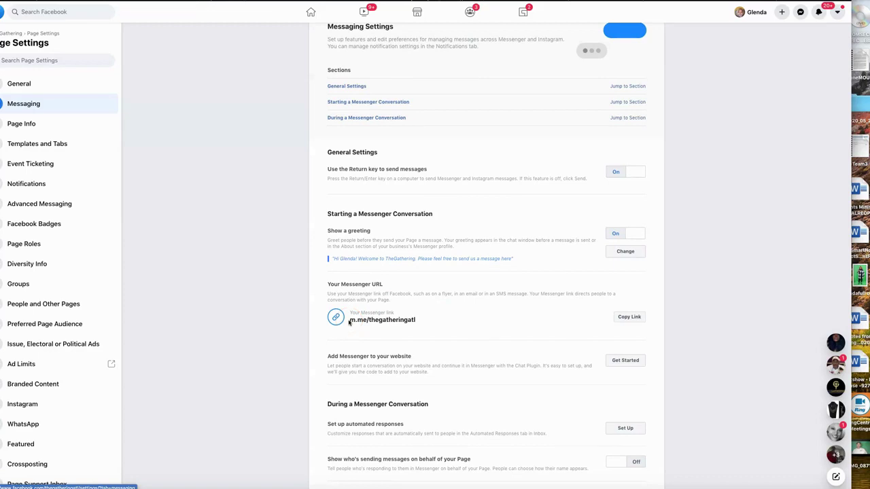
click(415, 320)
click(417, 320)
scroll(419, 319, down, 1)
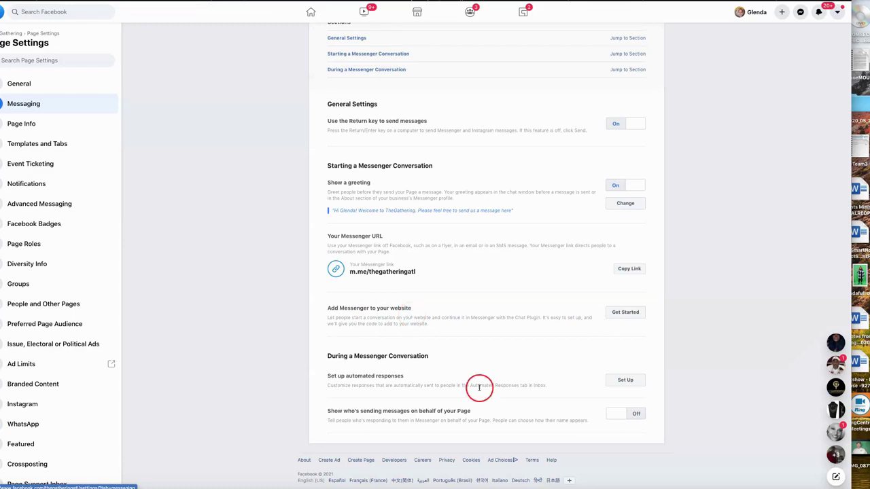
click(633, 316)
click(673, 101)
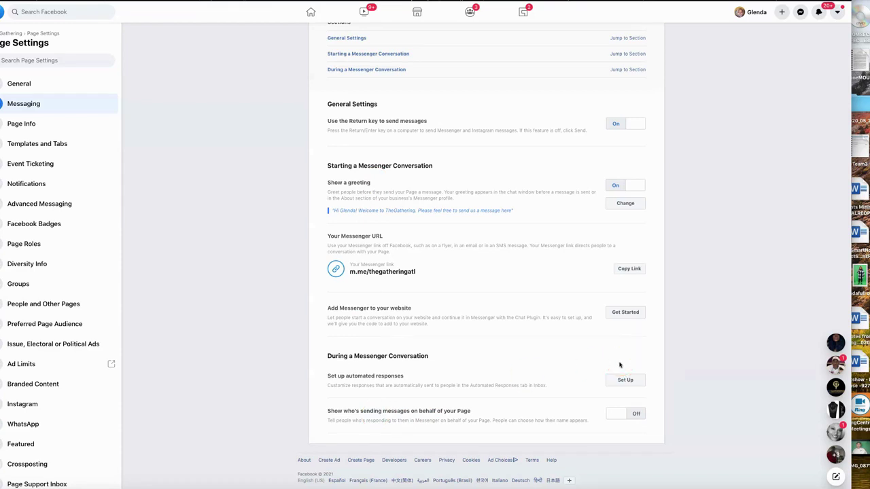
click(623, 413)
click(622, 414)
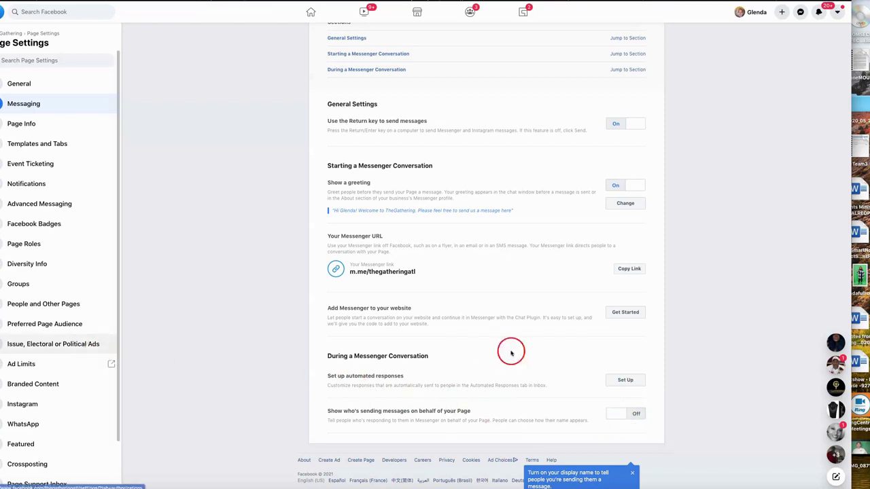
scroll(511, 352, down, 1)
click(715, 390)
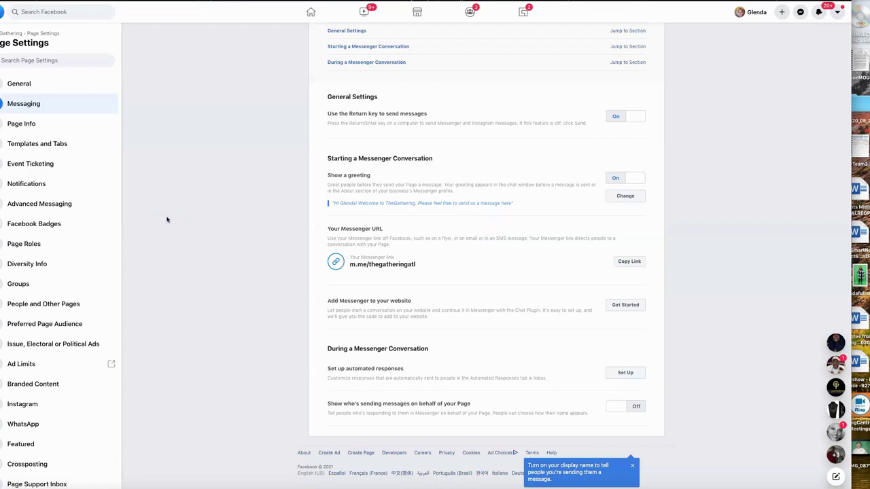
Review Advanced Messaging down to ManyChat's connected app and the manychat.com and thegatheringatl.com whitelist
click(61, 204)
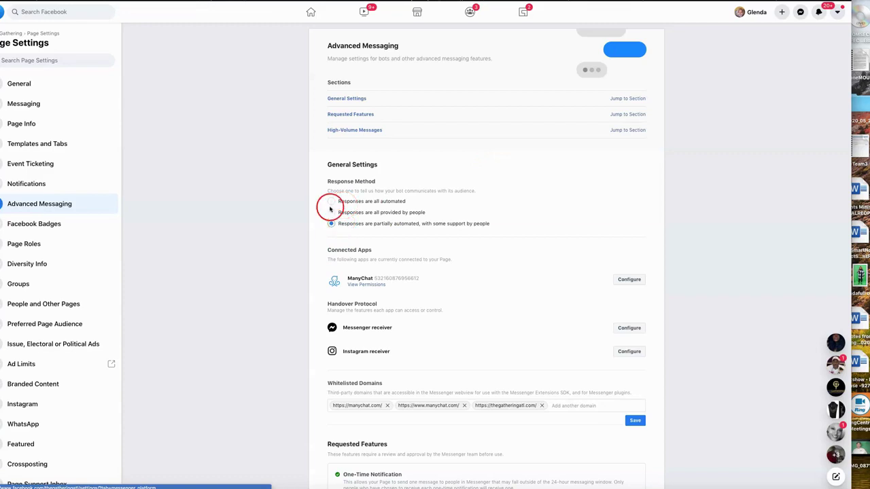
click(418, 201)
click(416, 215)
click(375, 237)
click(351, 229)
click(409, 230)
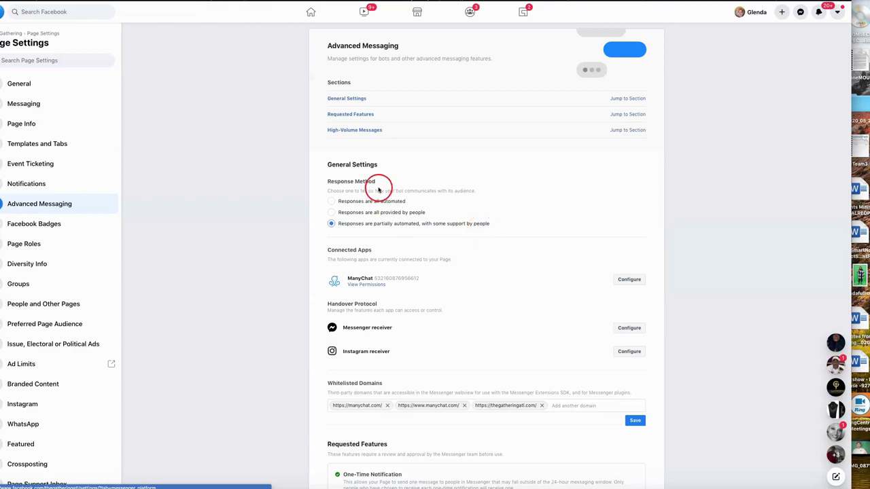
scroll(397, 297, down, 2)
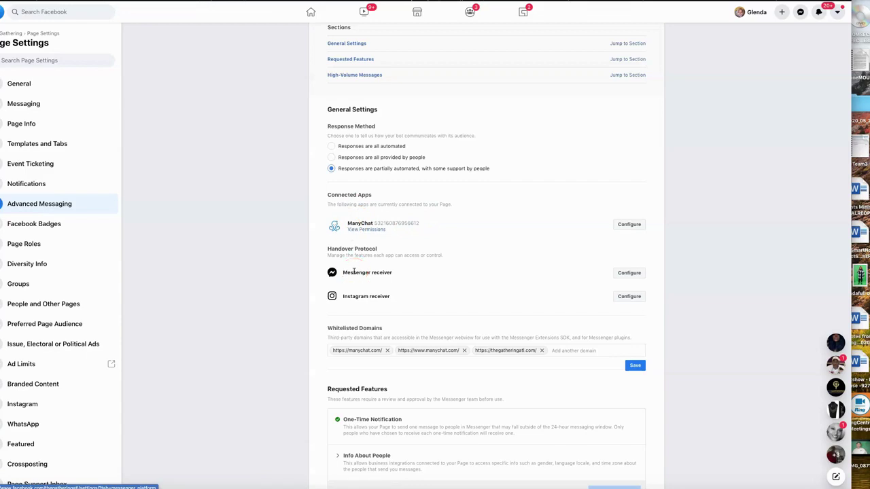
scroll(354, 272, down, 1)
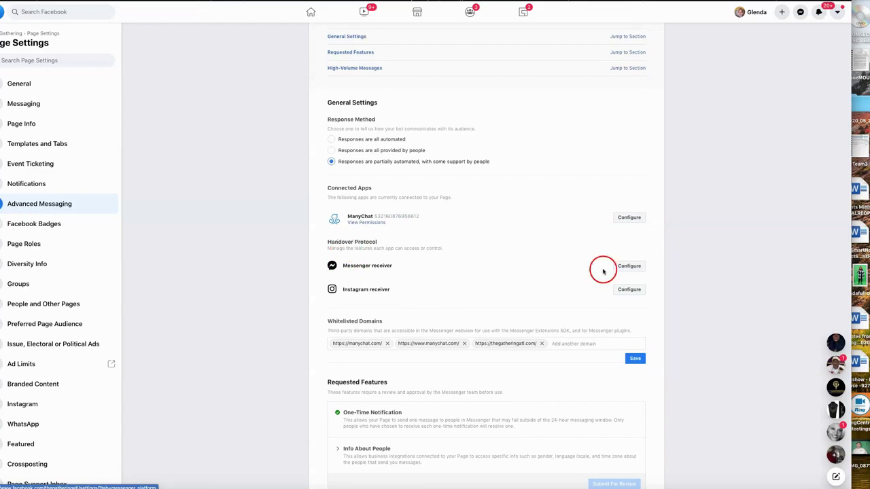
Set the Messenger handover to ManyChat as primary receiver and Page Inbox as secondary
click(634, 266)
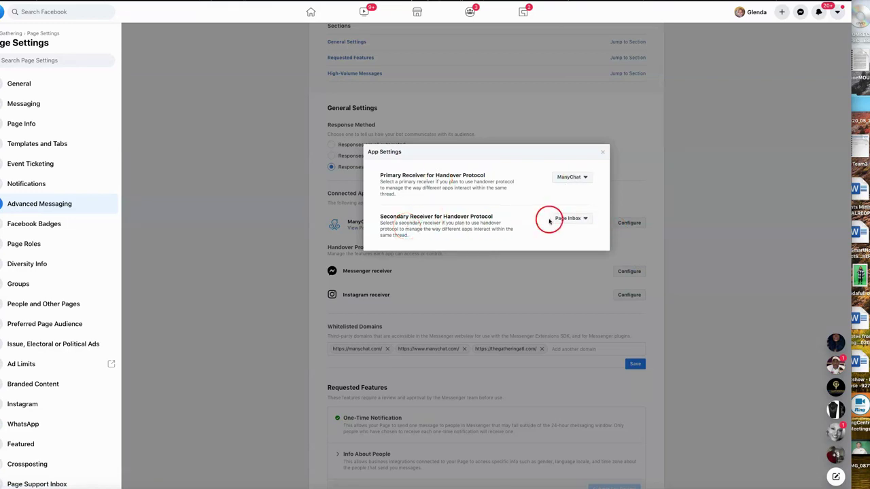
click(583, 178)
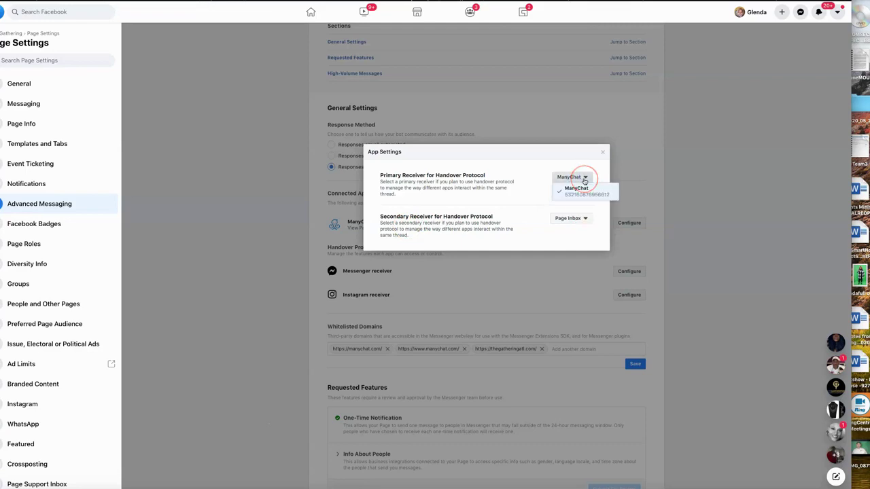
click(584, 180)
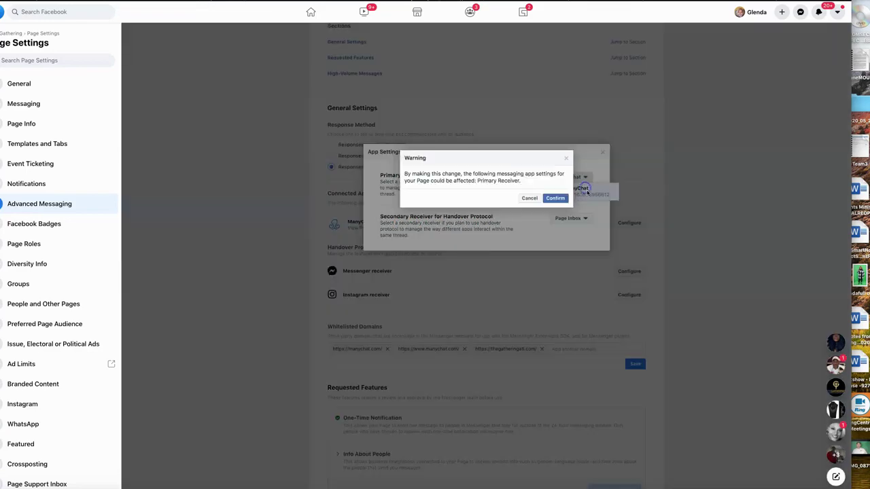
click(565, 157)
click(588, 223)
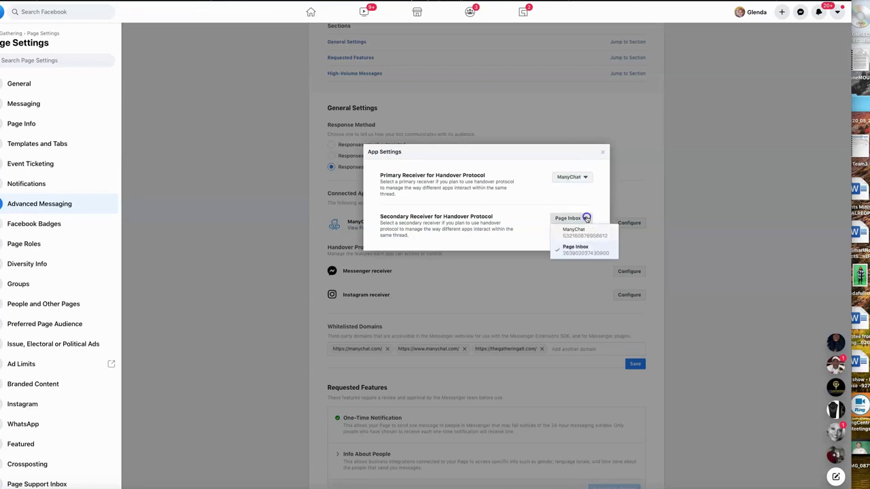
click(581, 245)
click(592, 204)
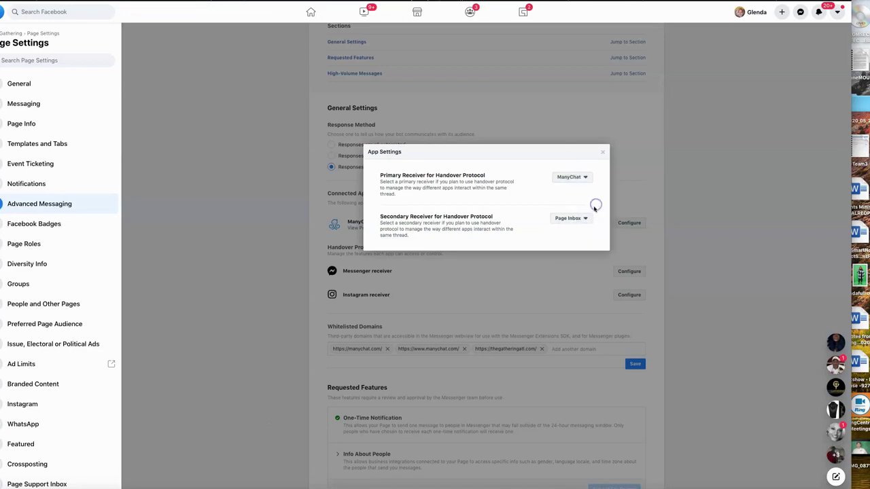
click(599, 156)
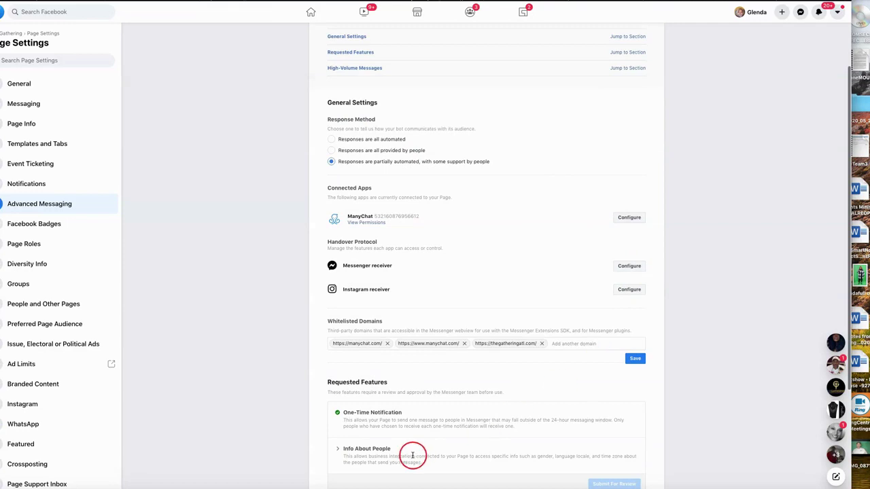
click(562, 342)
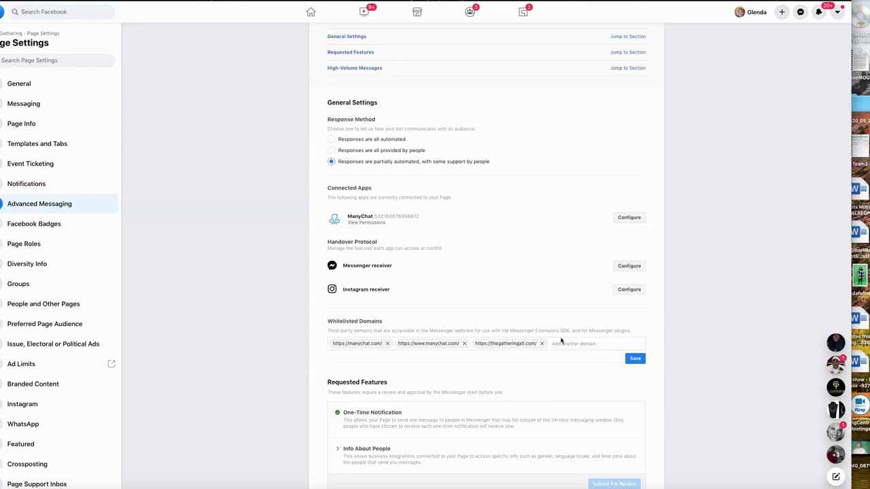
drag(552, 343, 345, 350)
mouse_move(426, 348)
mouse_down()
mouse_move(502, 356)
mouse_move(484, 346)
mouse_up()
mouse_move(479, 347)
mouse_down()
mouse_move(379, 344)
mouse_move(516, 344)
mouse_move(483, 354)
mouse_move(524, 334)
mouse_move(521, 352)
mouse_move(471, 347)
mouse_move(564, 342)
mouse_up()
scroll(510, 393, down, 3)
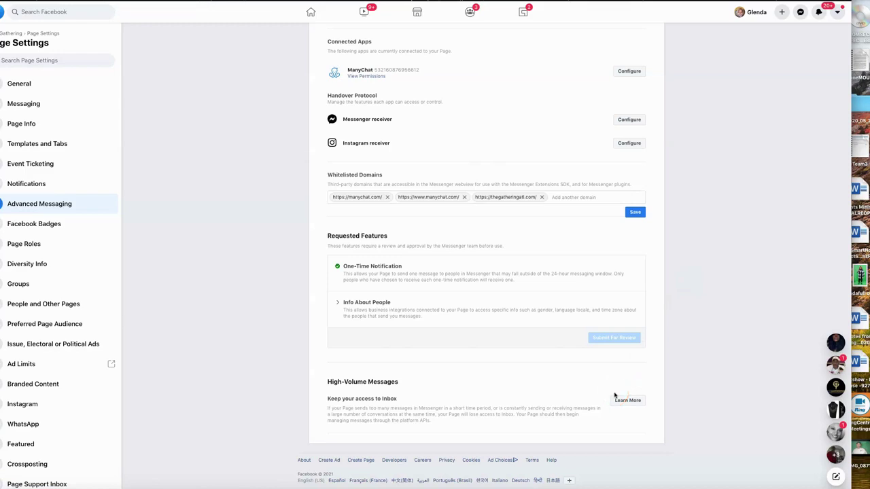
scroll(605, 387, up, 5)
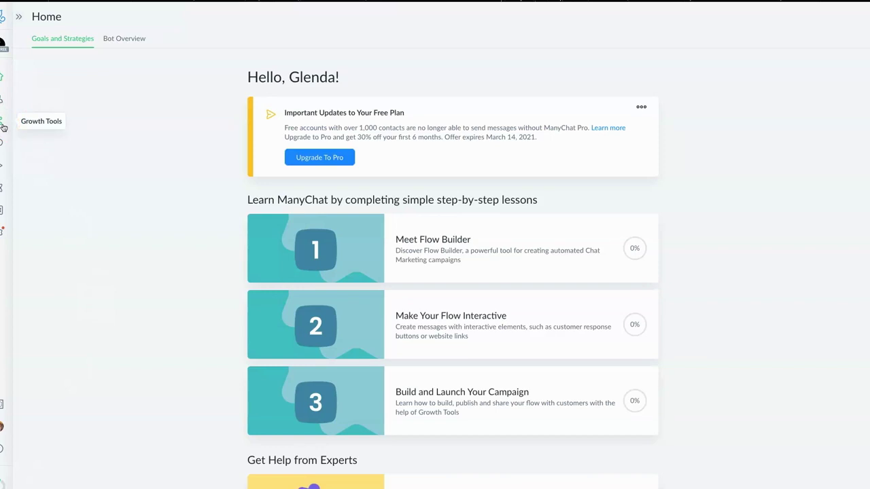
Open the Growth Tool #4 box widget from ManyChat's Growth Tools list
click(4, 127)
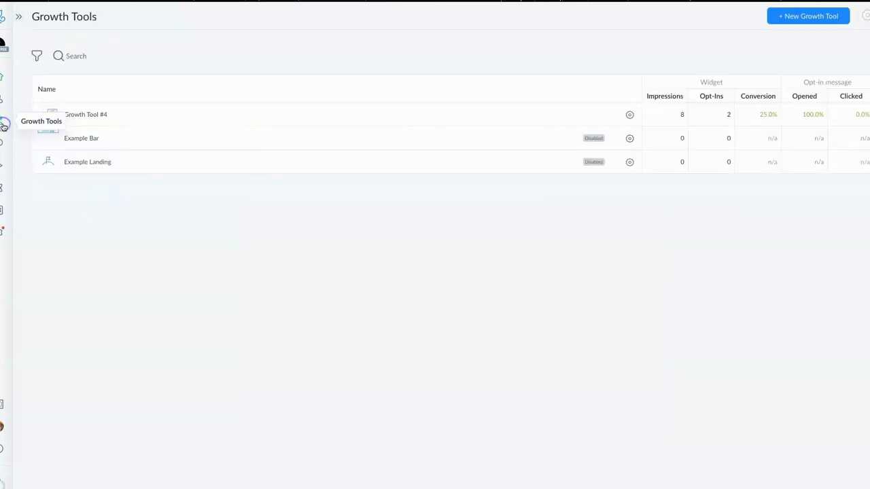
click(49, 115)
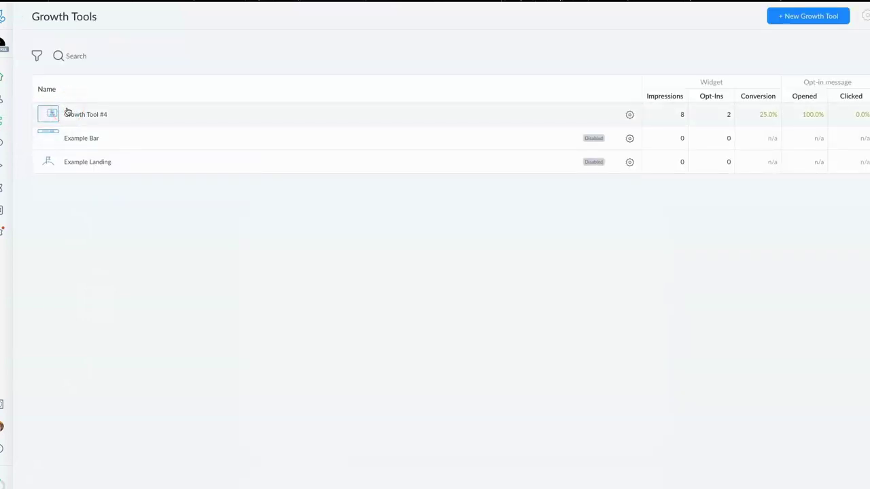
drag(609, 146, 54, 141)
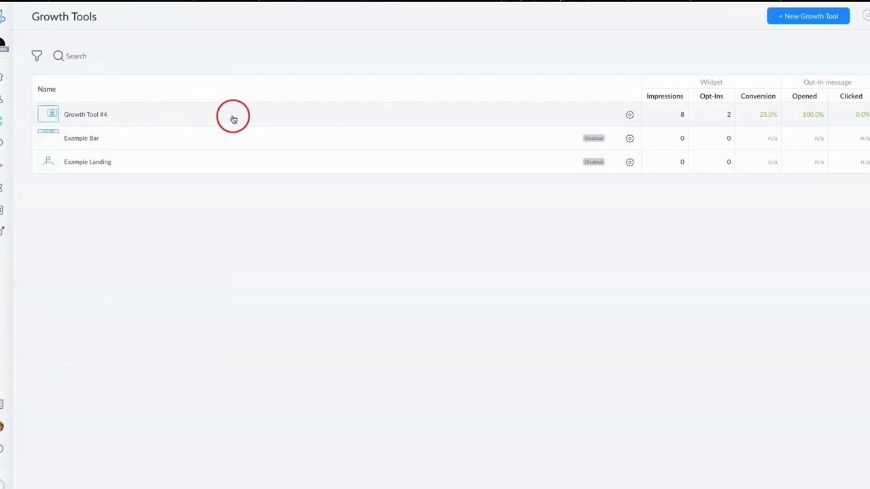
click(71, 119)
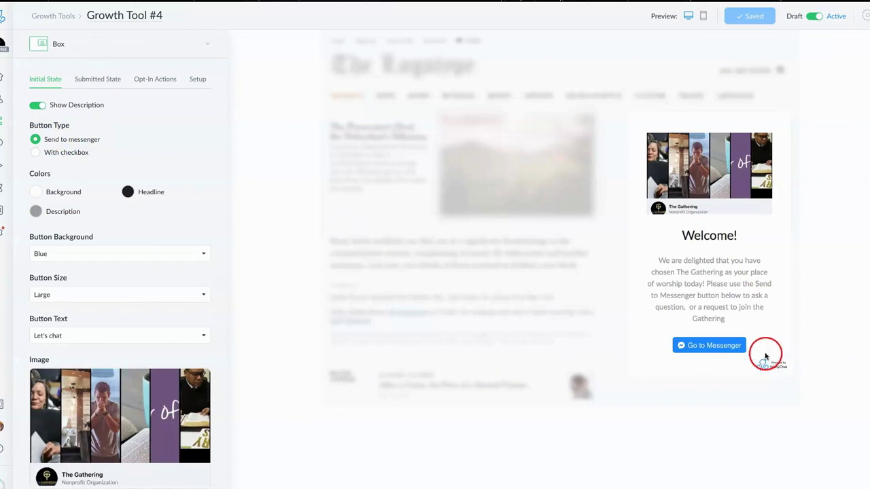
click(38, 158)
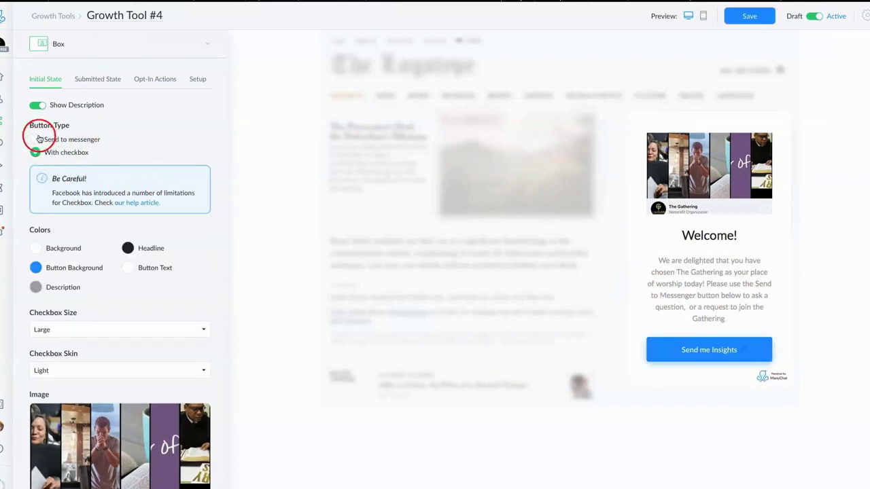
click(32, 140)
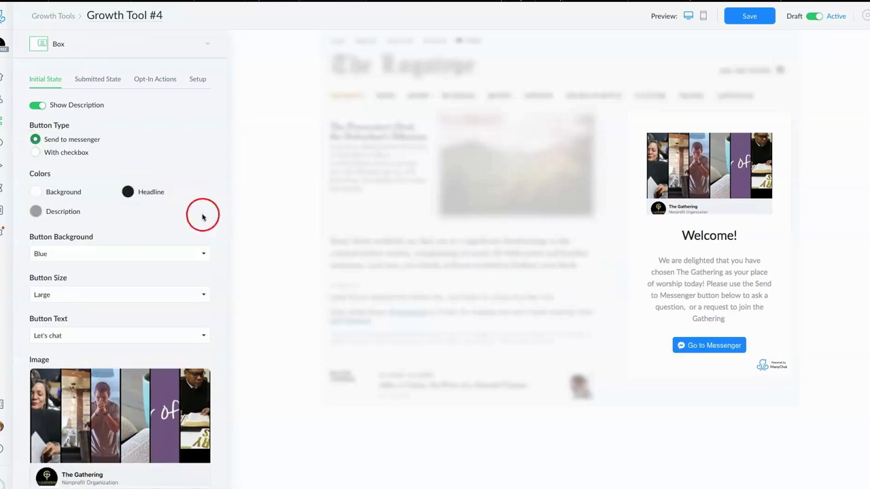
scroll(123, 303, down, 1)
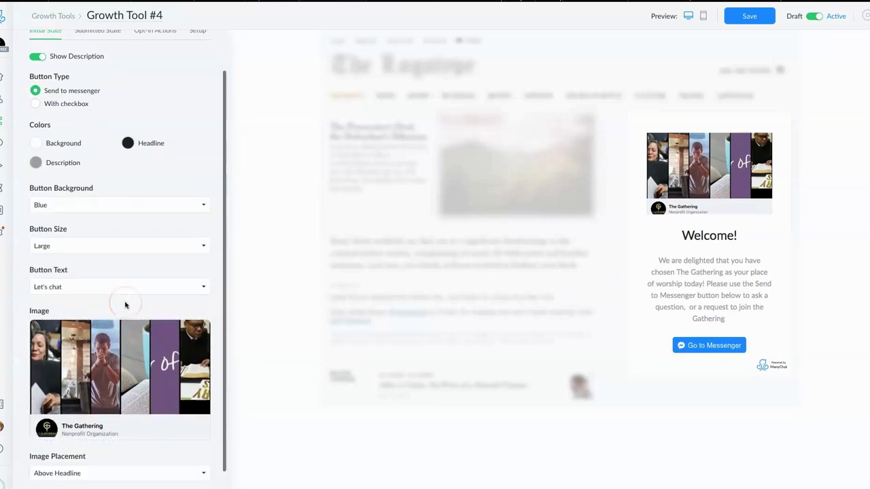
scroll(143, 384, down, 1)
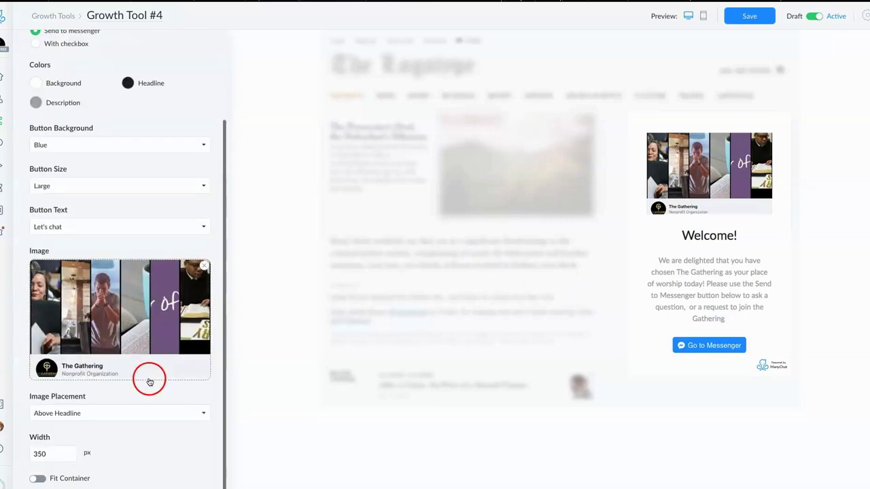
double_click(696, 282)
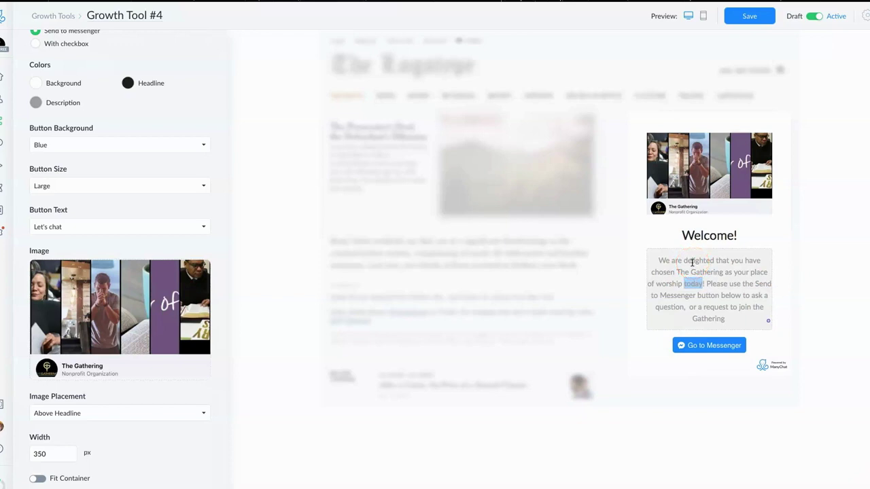
click(714, 288)
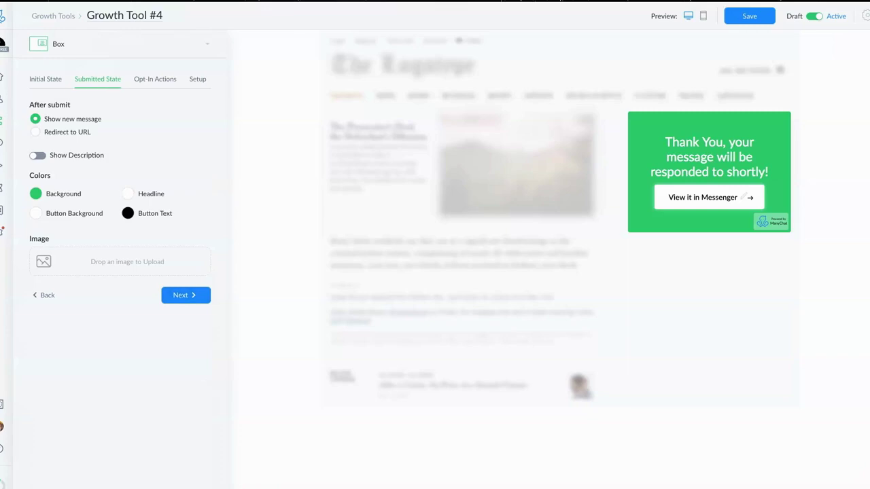
Check the widget's Submitted State and Opt-In Actions, then edit the Opt-In Flow
click(146, 297)
click(153, 82)
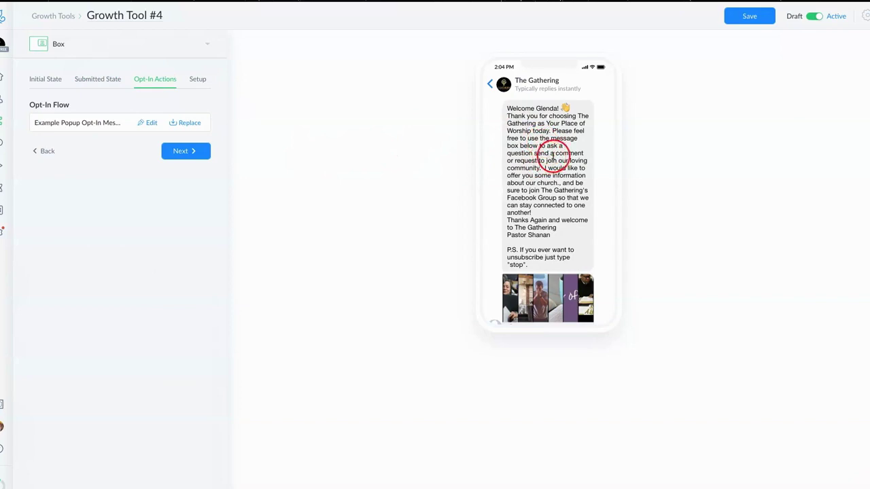
click(154, 125)
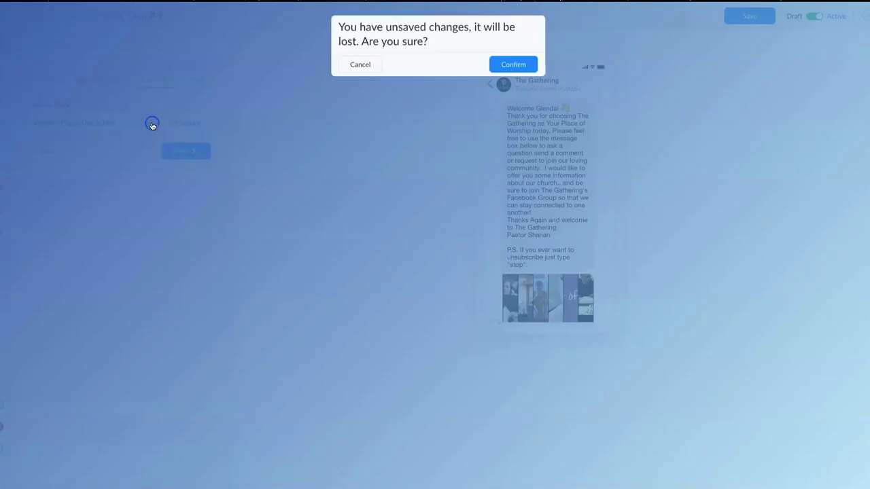
Confirm leaving without saving and open the Opt-In Message card in the flow builder
click(509, 64)
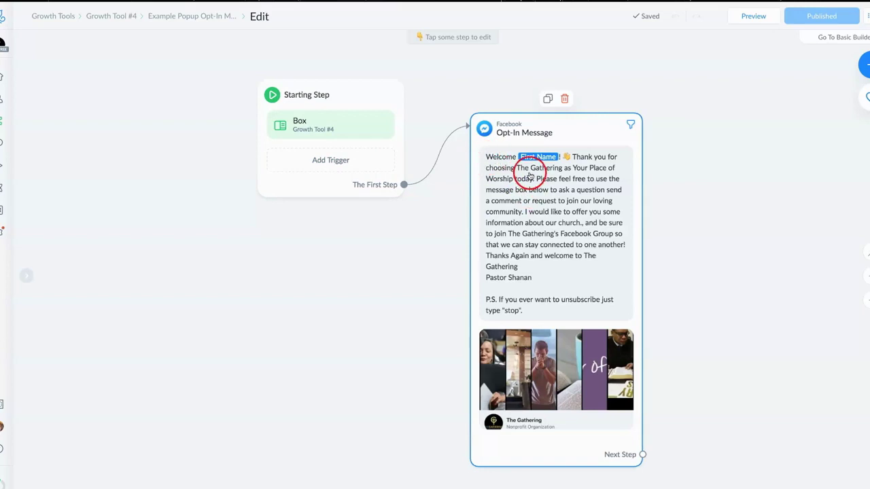
click(533, 216)
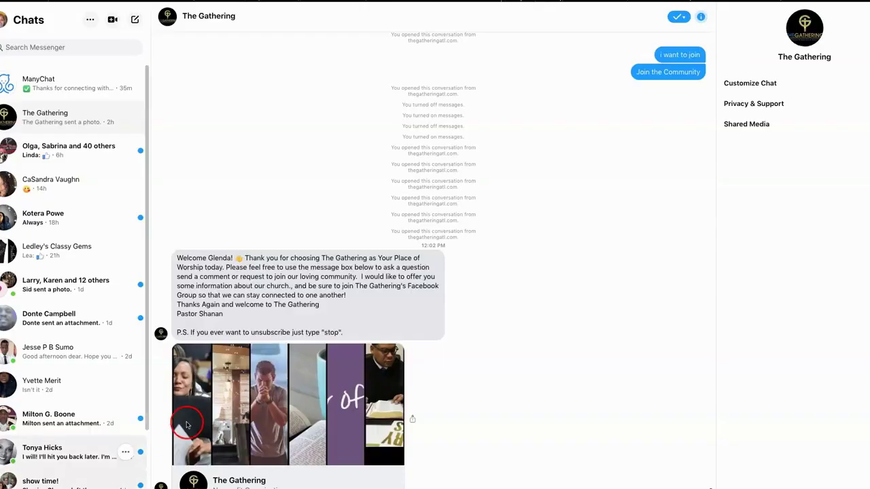
Follow The Gathering image card in the welcome message to the church website
click(230, 409)
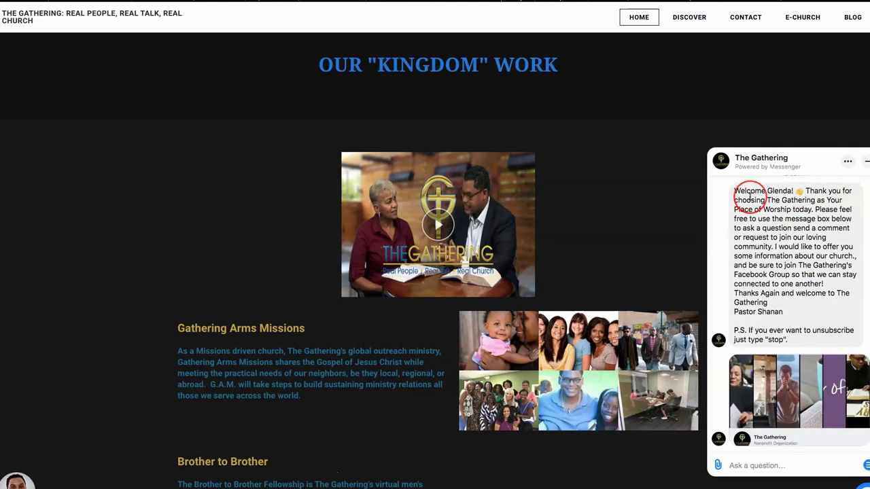
Reveal the chat's menu: Link to Website, Join the Community, Powered by ManyChat
click(850, 199)
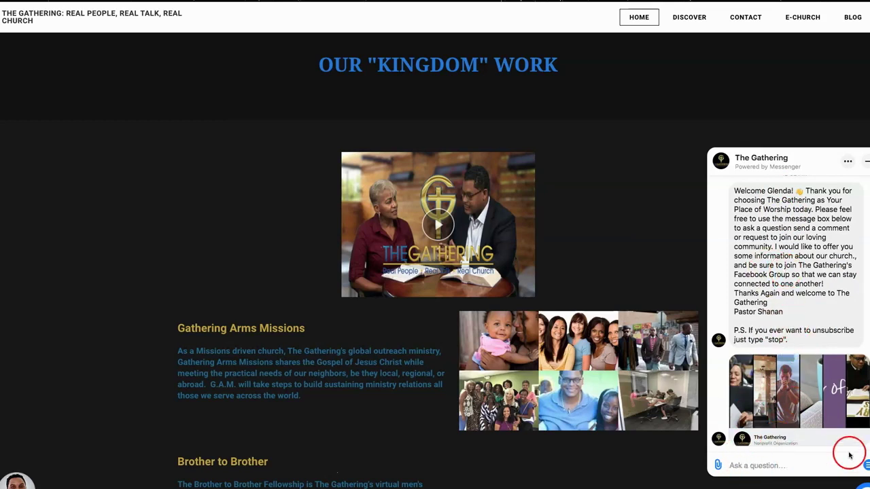
click(866, 465)
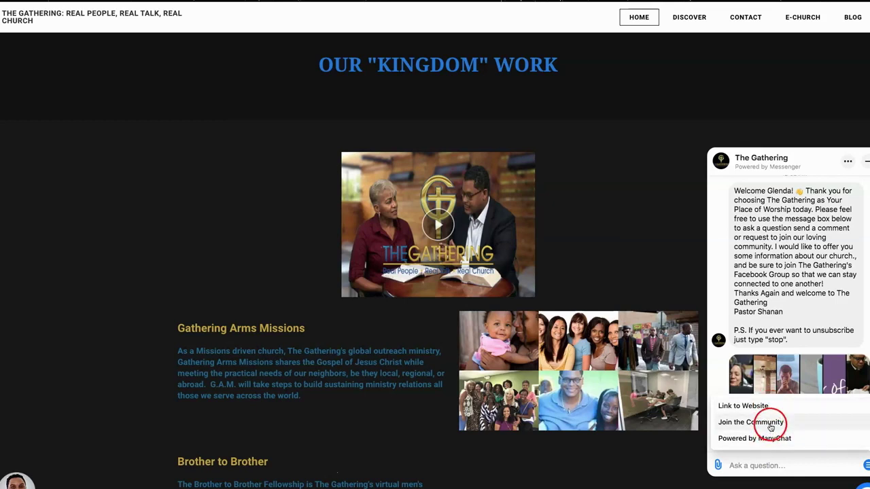
click(849, 161)
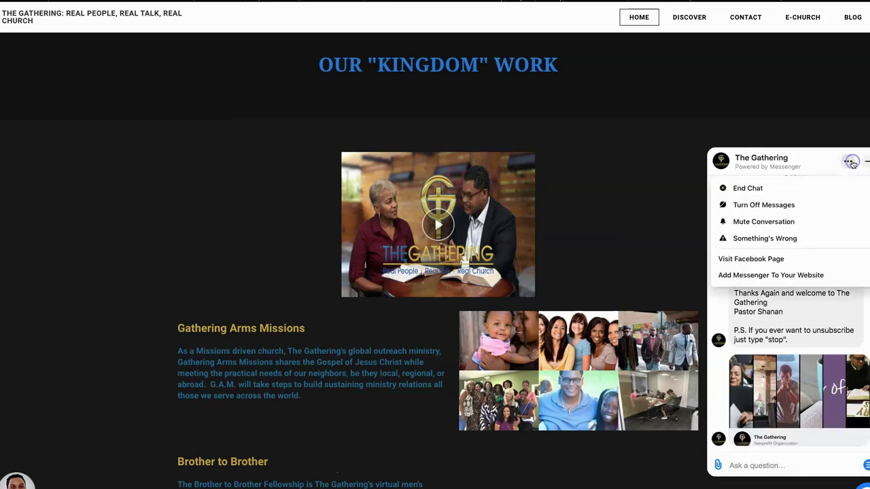
click(756, 188)
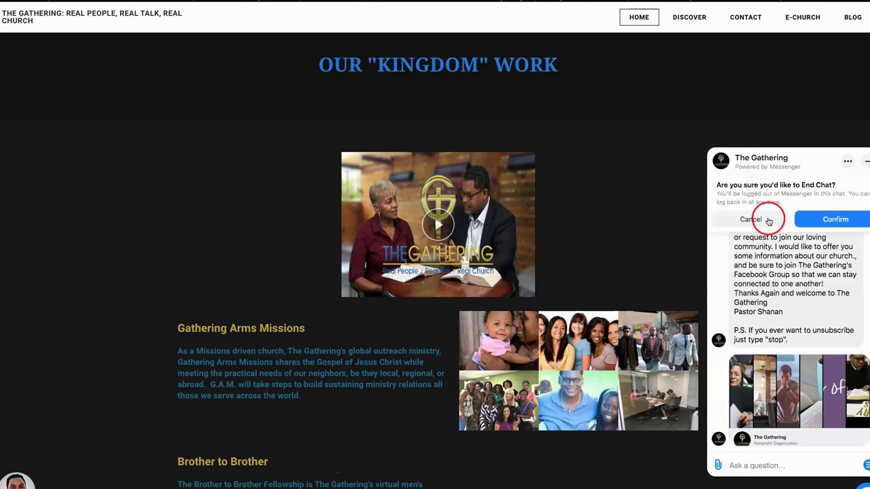
click(769, 221)
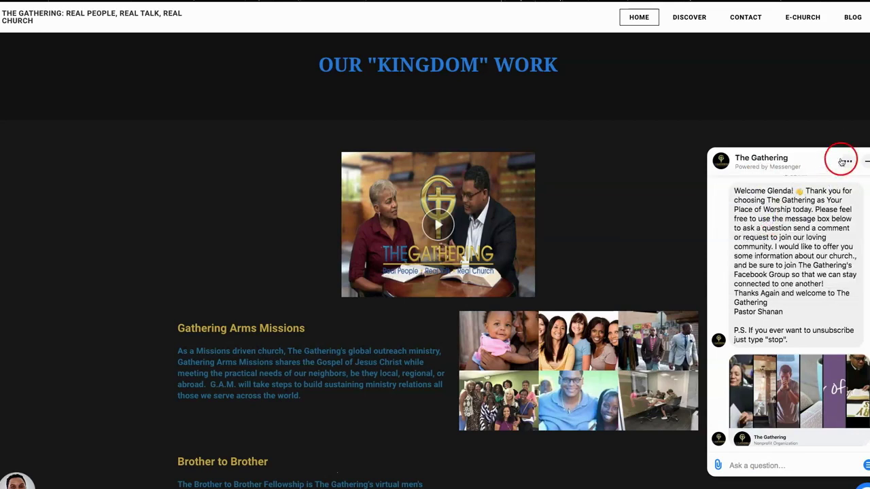